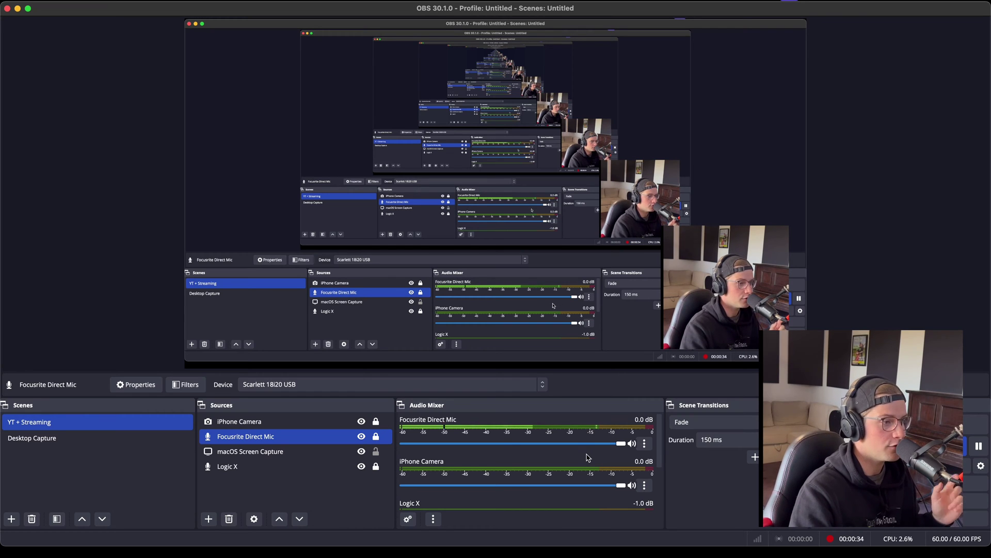
# Step: Bring up the Audio Mixer options menu for the Focusrite Direct Mic source
pyautogui.click(642, 445)
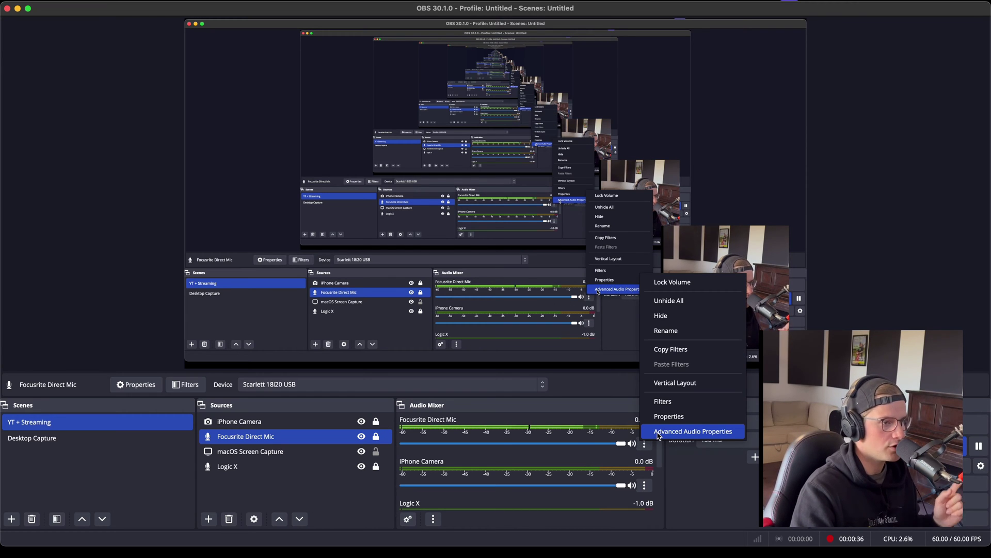
# Step: Set Focusrite Direct Mic's monitoring to Monitor Off in Advanced Audio Properties, then move to Focusrite Control
pyautogui.click(659, 433)
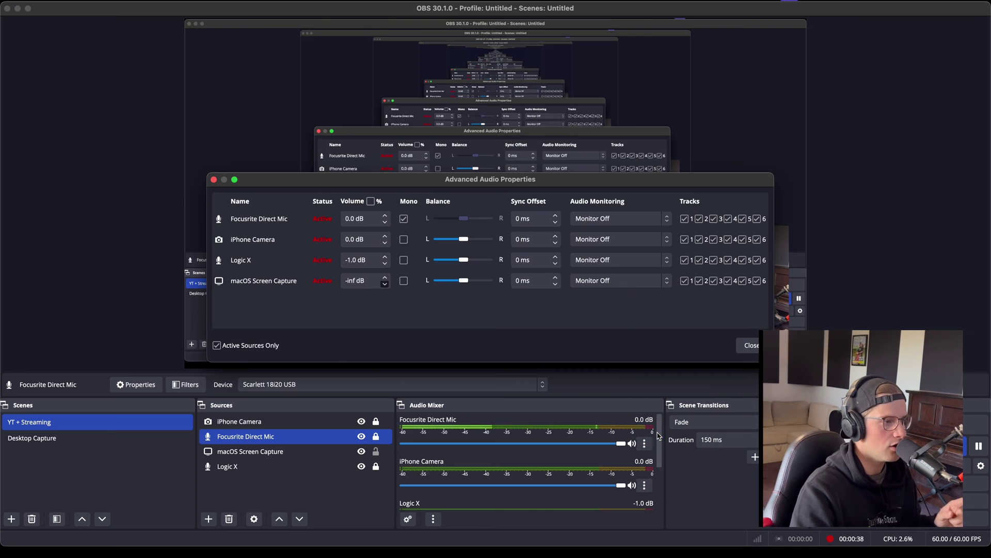
pyautogui.click(594, 218)
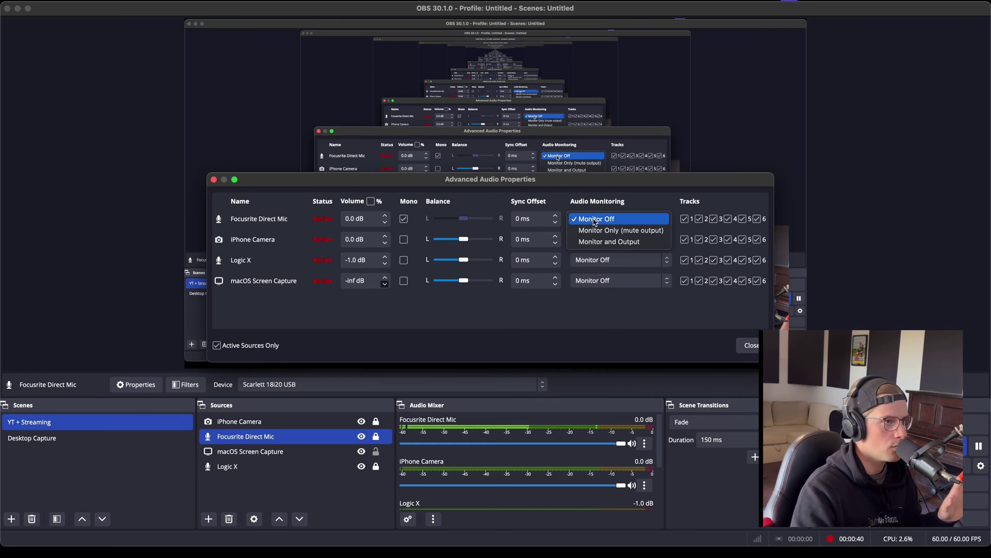
pyautogui.click(597, 242)
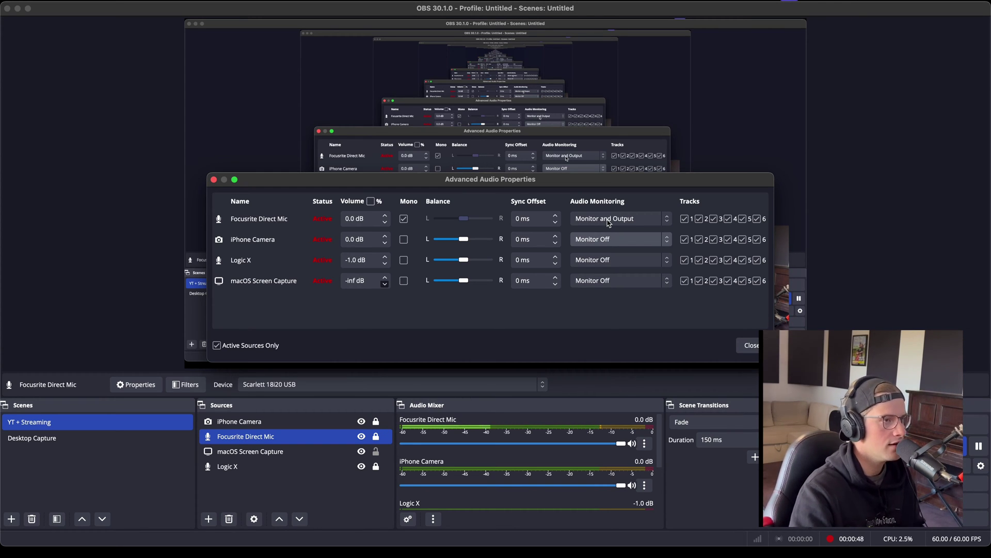
pyautogui.click(608, 220)
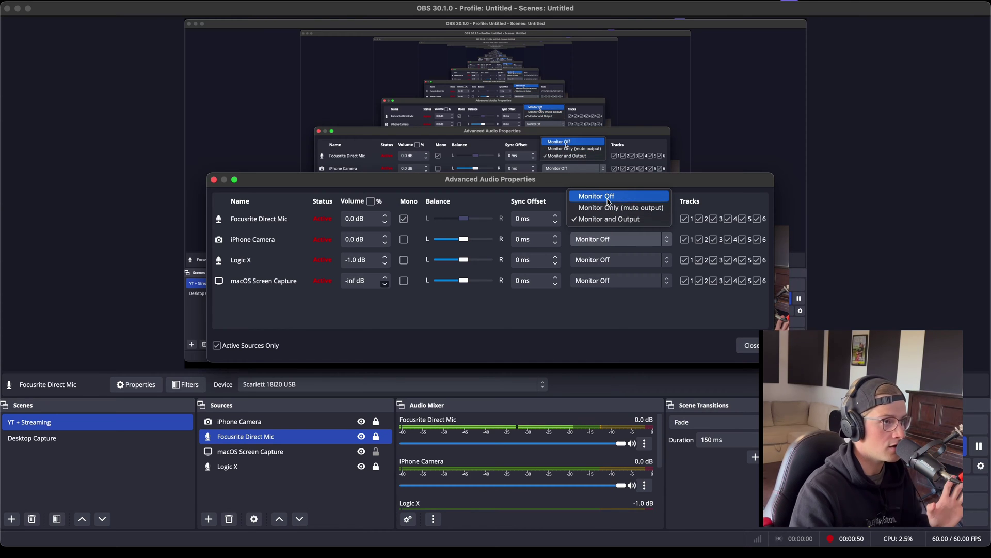
pyautogui.click(608, 198)
pyautogui.click(755, 346)
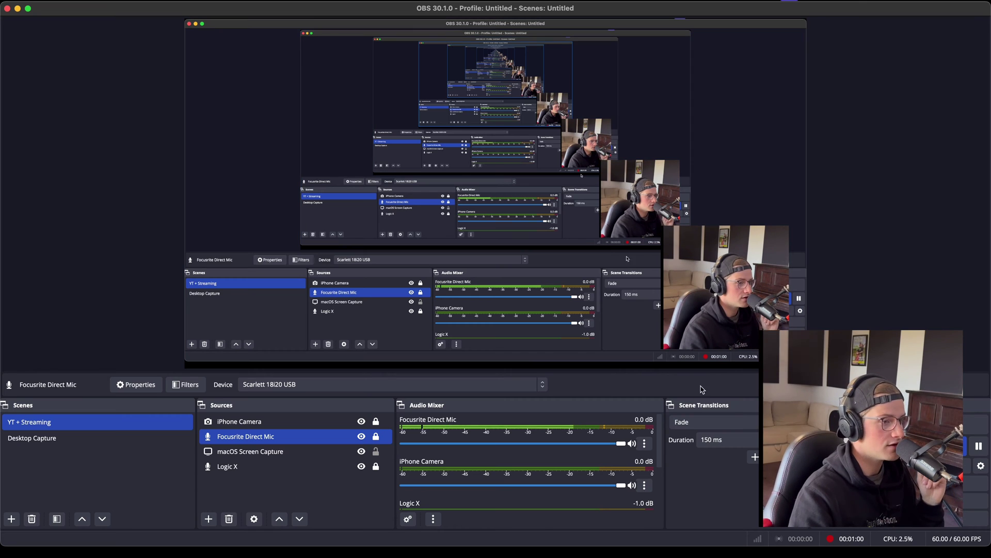
pyautogui.hotkey('ctrl', 'Right')
pyautogui.hotkey('ctrl', 'Right')
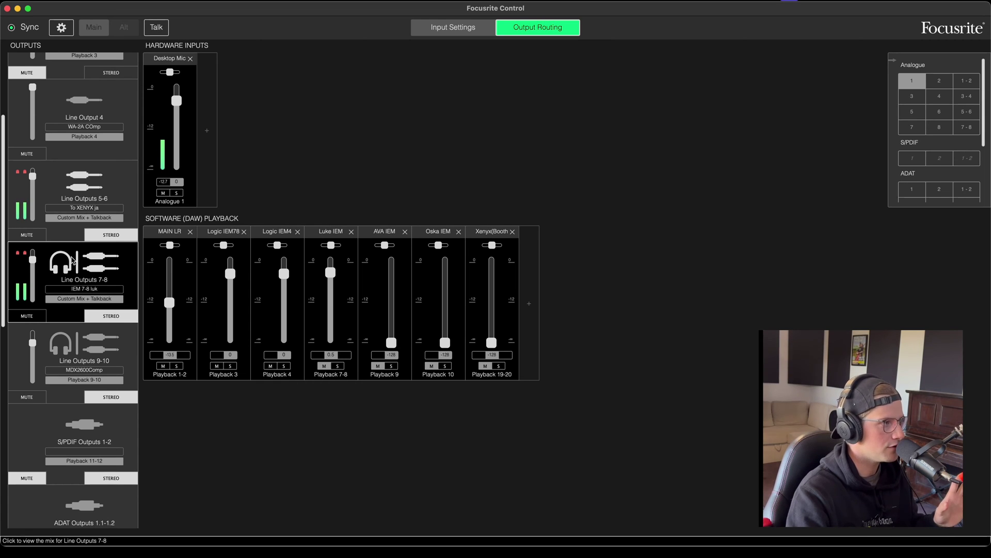
# Step: Review the Line Outputs 7-8 source list, leaving it on Custom Mix + Talkback
pyautogui.click(75, 298)
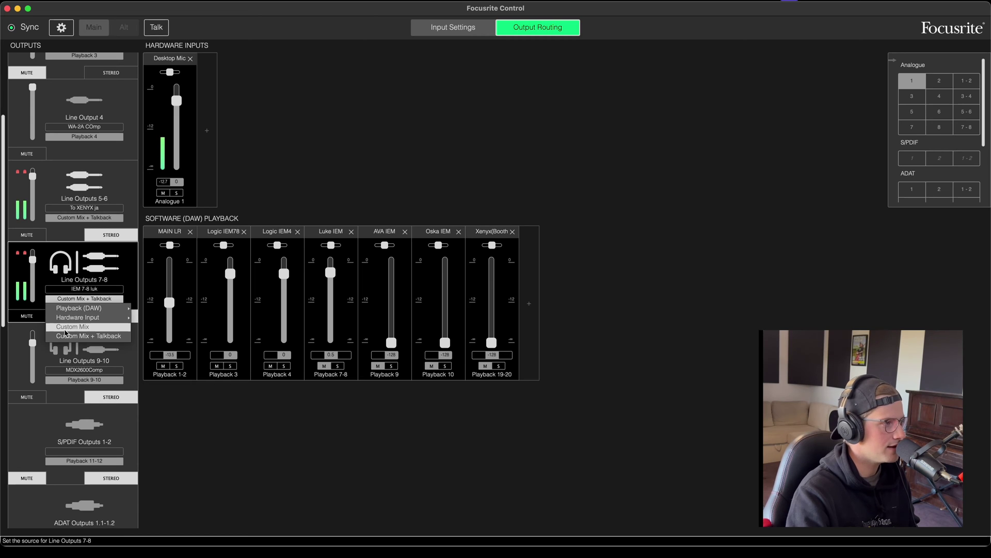
pyautogui.click(82, 279)
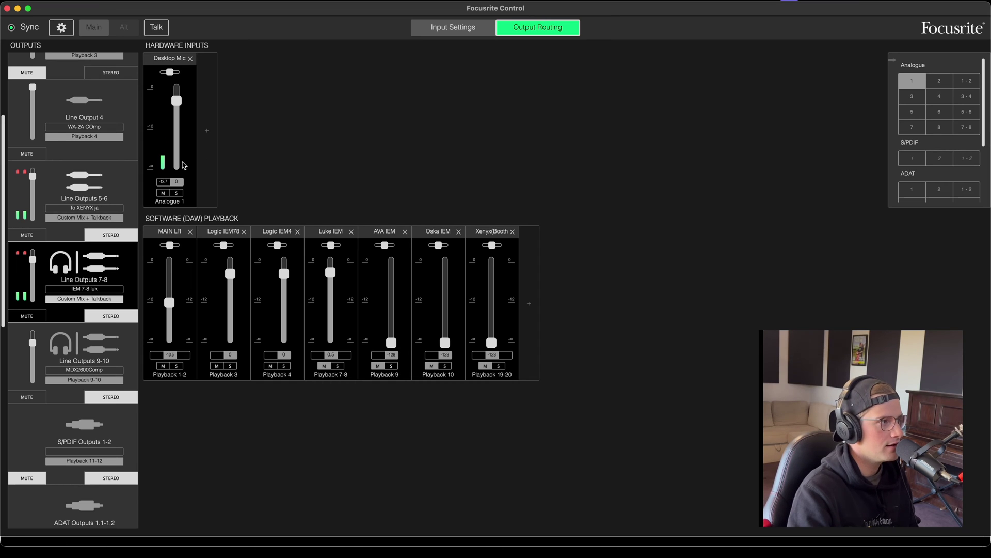
# Step: Glance at Logic Pro, add no Software Playback channel to the headphone mix, and return to OBS
pyautogui.hotkey('ctrl', 'Left')
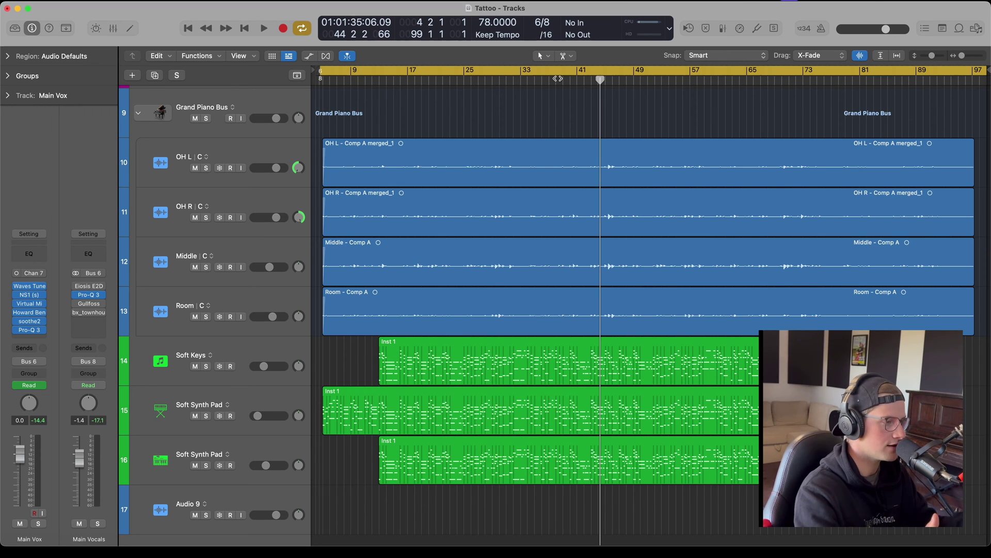
pyautogui.hotkey('ctrl', 'Right')
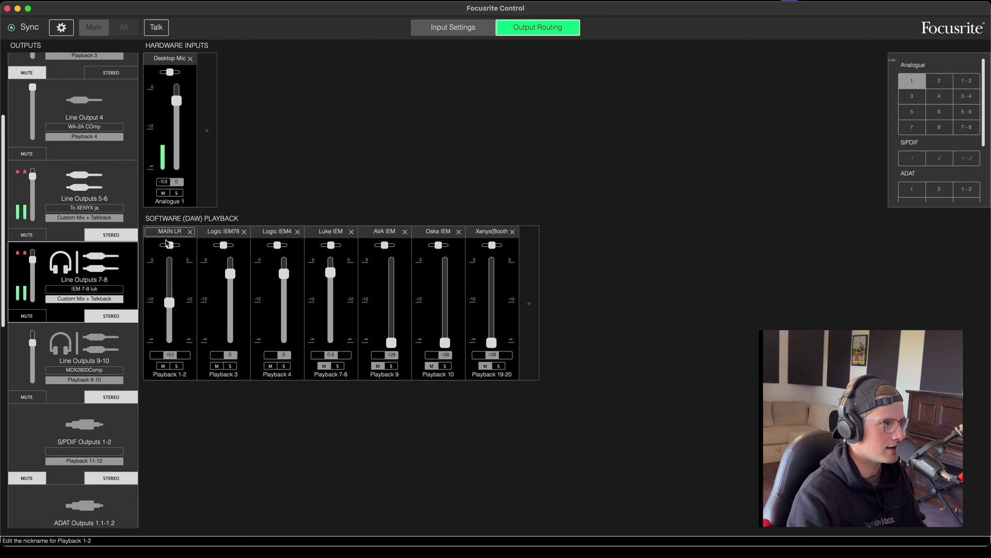
pyautogui.click(529, 289)
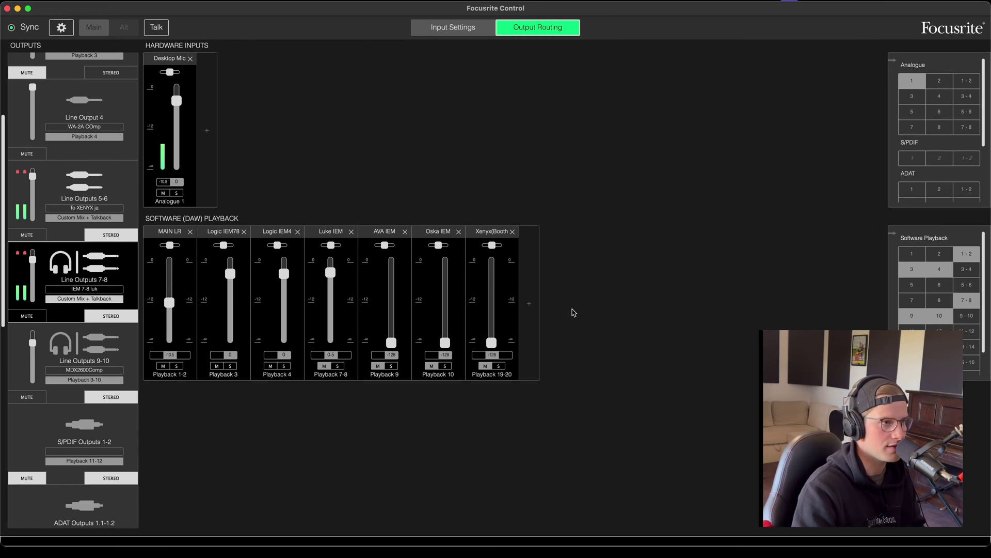
pyautogui.click(532, 320)
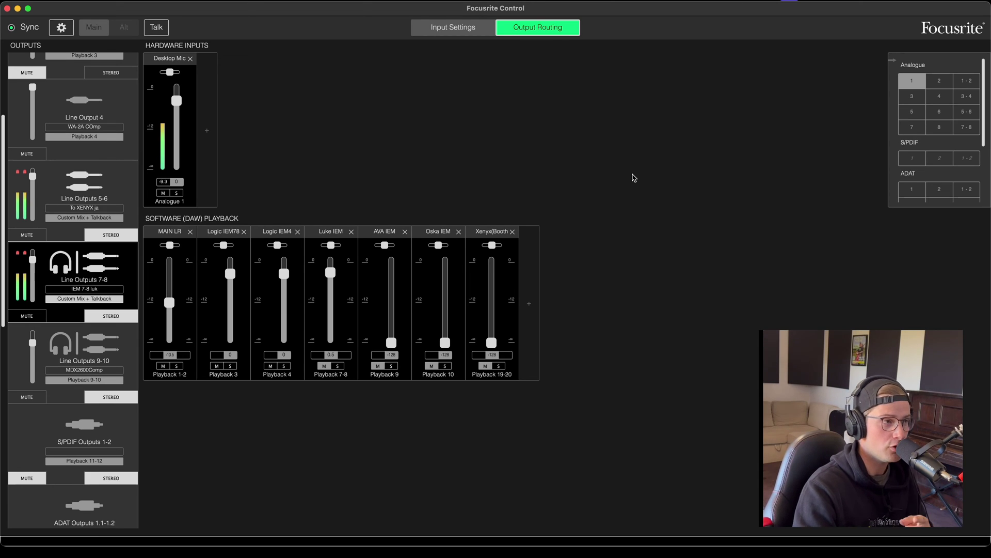
pyautogui.hotkey('ctrl', 'Right')
pyautogui.hotkey('ctrl', 'Right')
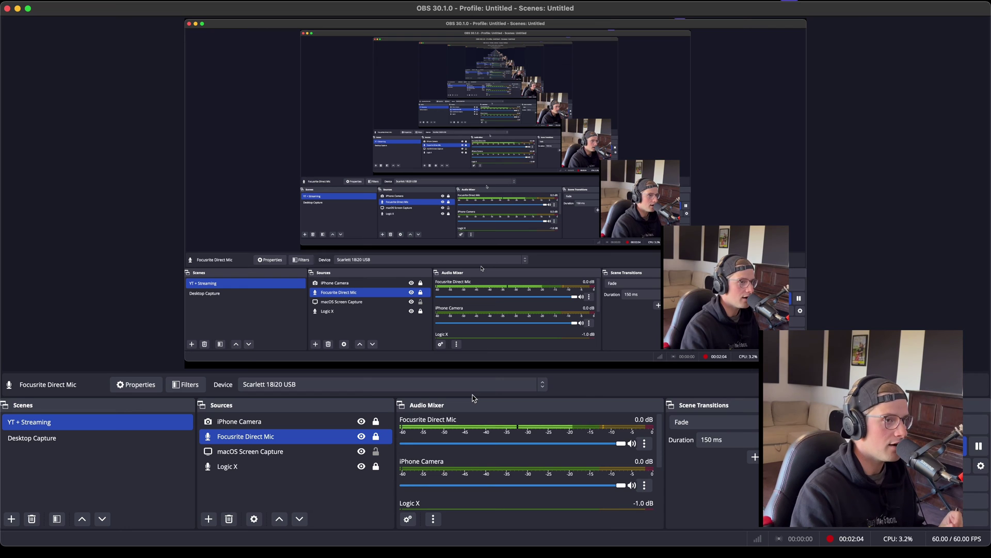
# Step: Open the Focusrite Direct Mic filters and view, move, then close the Virtual Mix Rack plug-in
pyautogui.hotkey('ctrl', 'Left')
pyautogui.hotkey('ctrl', 'Left')
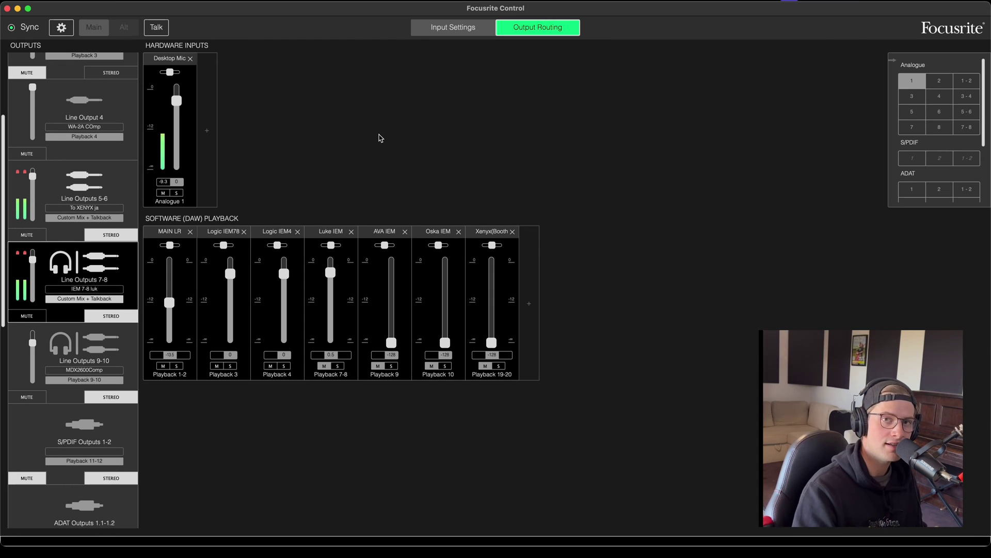
pyautogui.hotkey('ctrl', 'Right')
pyautogui.hotkey('ctrl', 'Right')
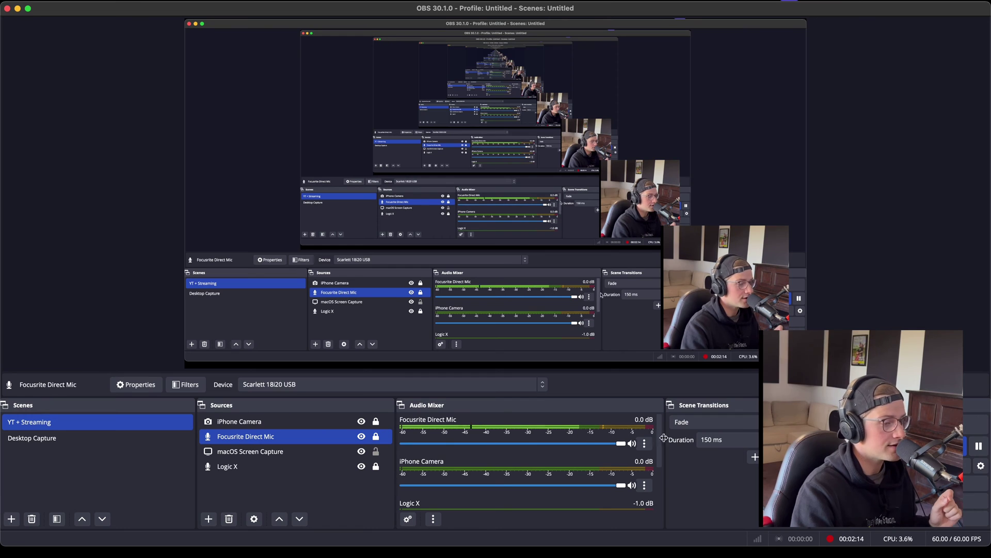
pyautogui.click(645, 443)
pyautogui.click(645, 444)
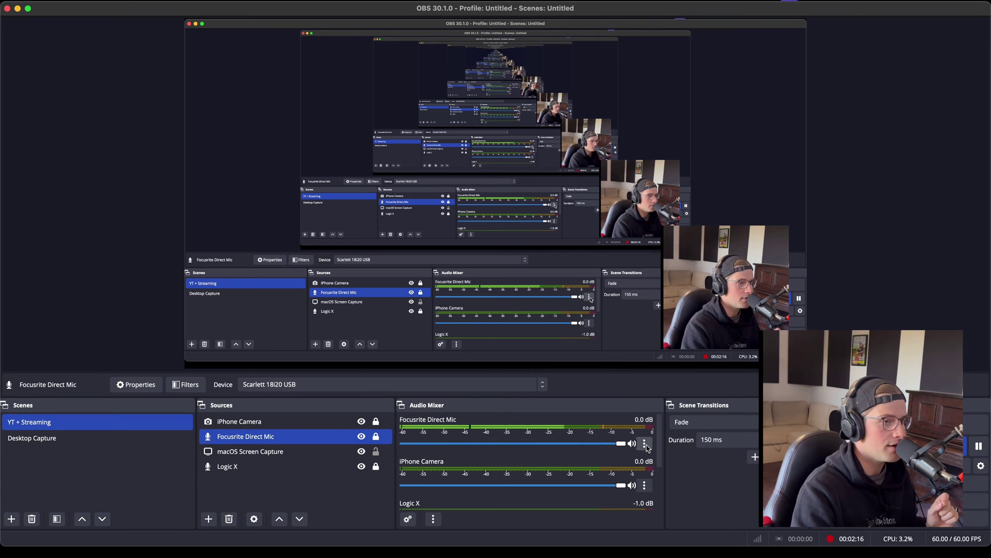
pyautogui.click(644, 444)
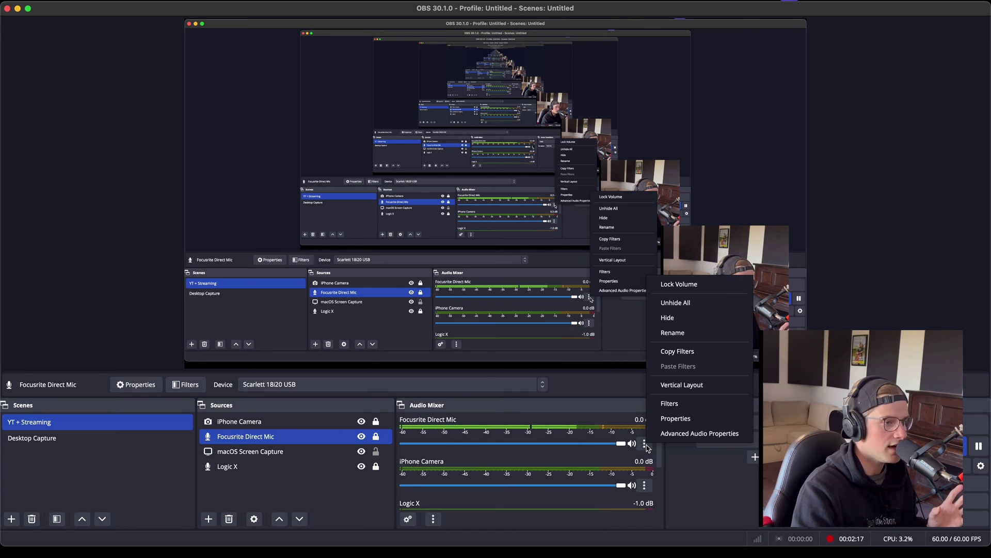
pyautogui.click(670, 403)
pyautogui.click(525, 150)
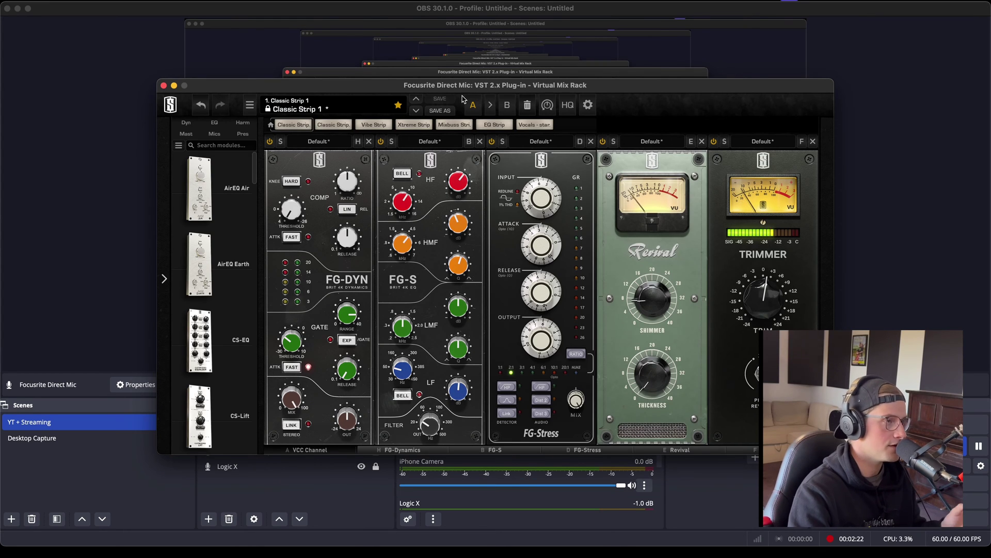
pyautogui.moveTo(318, 85); pyautogui.dragTo(374, 85)
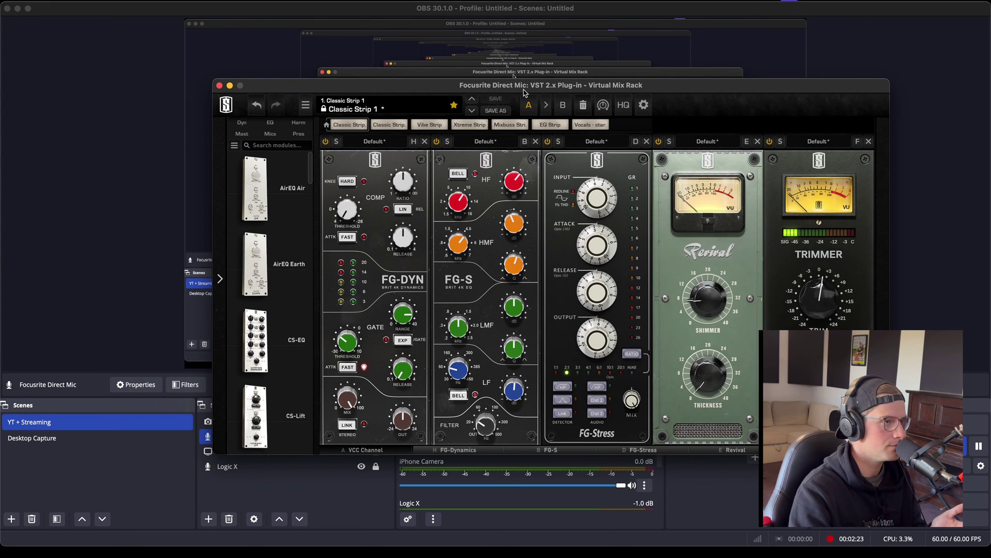
pyautogui.click(219, 85)
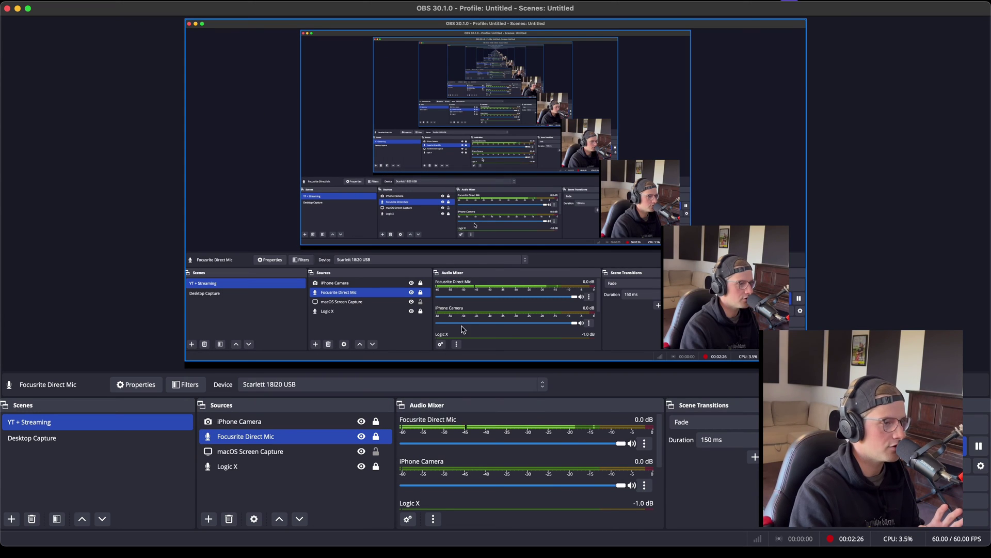
# Step: Reopen the mic's filters and dismiss the add-filter list without adding anything
pyautogui.click(644, 444)
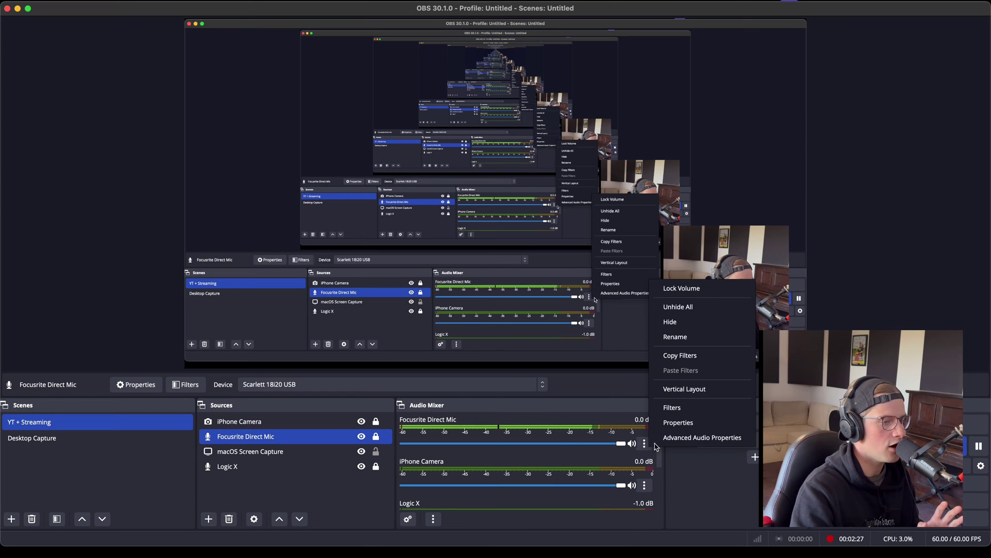
pyautogui.click(672, 407)
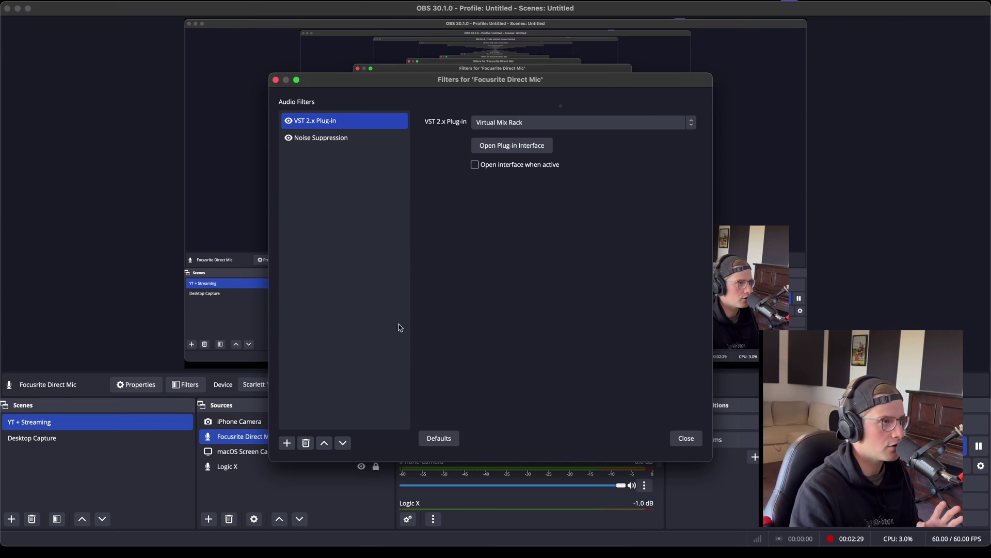
pyautogui.click(287, 443)
pyautogui.click(348, 223)
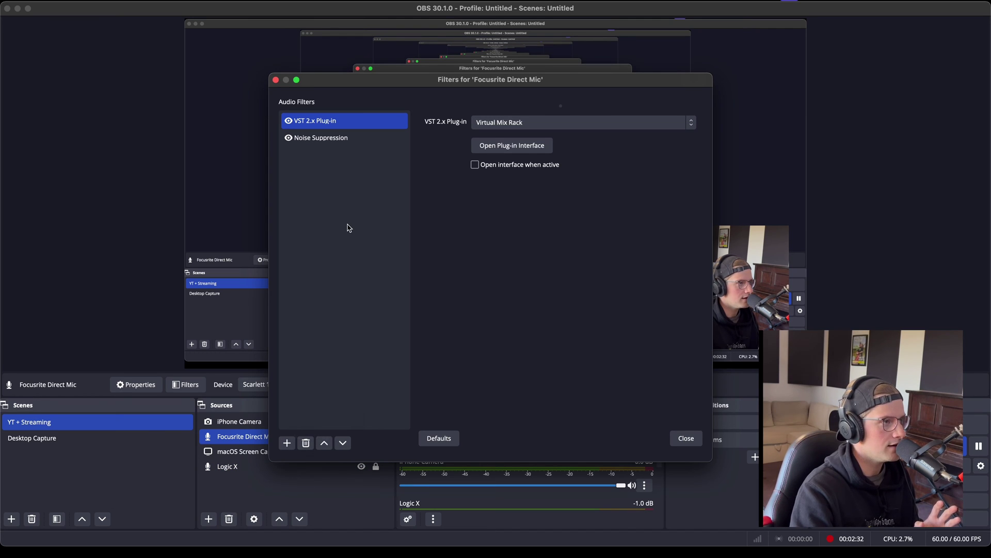
# Step: Close the filters, then in Advanced Audio Properties switch Focusrite Direct Mic from Monitor and Output to Monitor Off
pyautogui.click(686, 439)
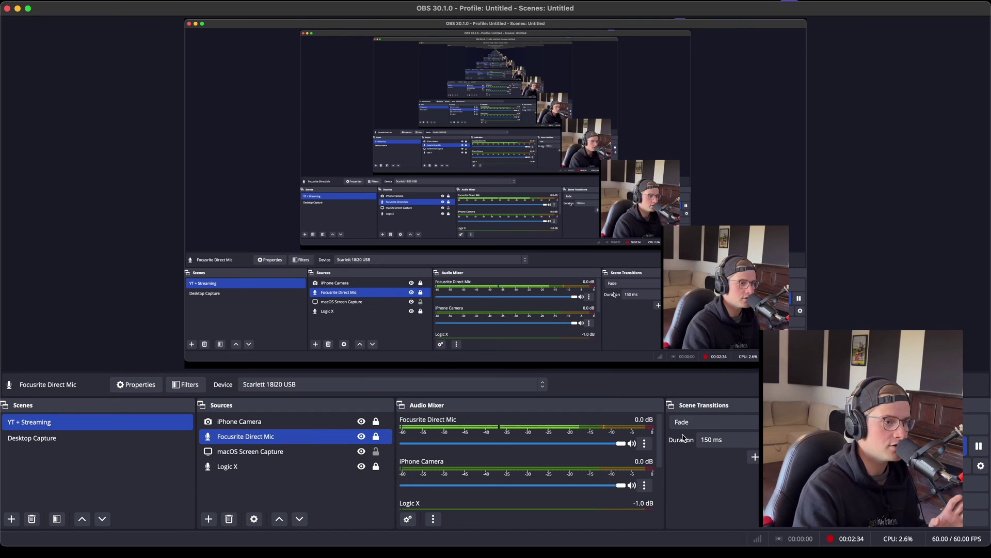
pyautogui.click(644, 443)
pyautogui.click(677, 432)
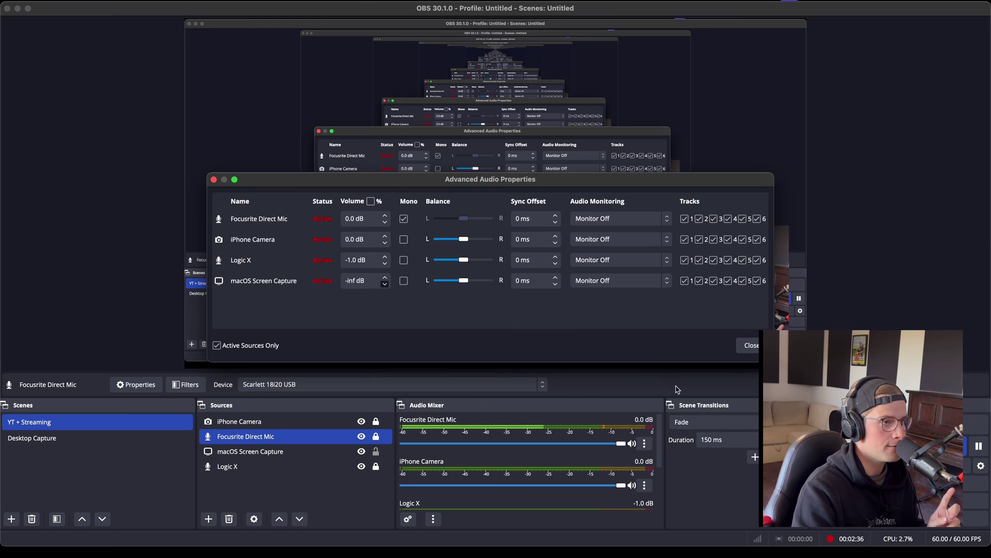
pyautogui.click(610, 219)
pyautogui.click(608, 242)
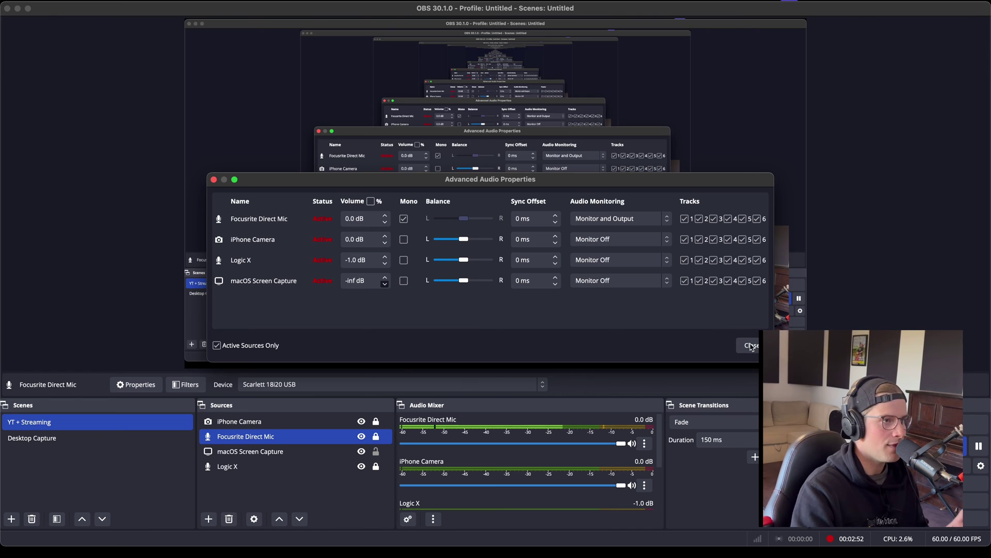
pyautogui.click(605, 218)
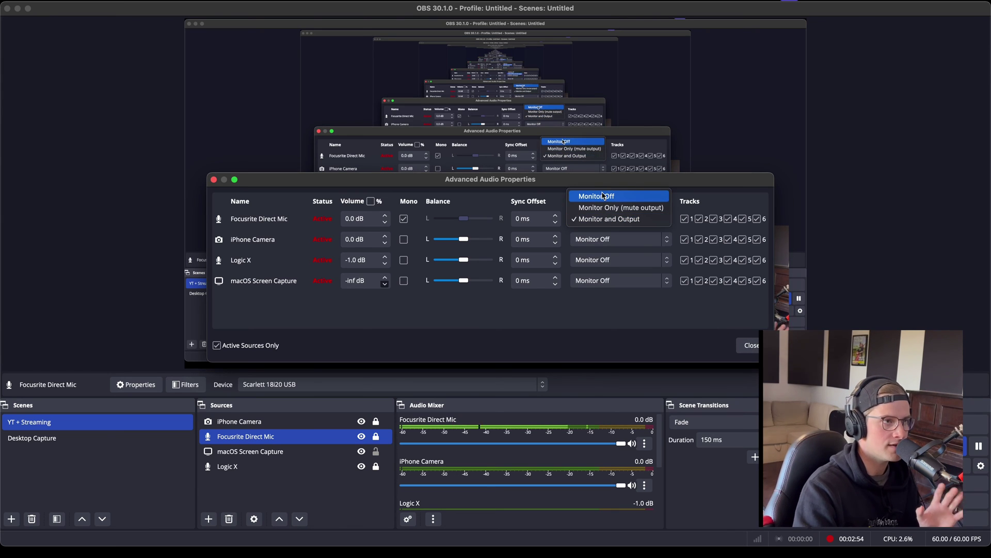
pyautogui.click(601, 193)
pyautogui.click(751, 345)
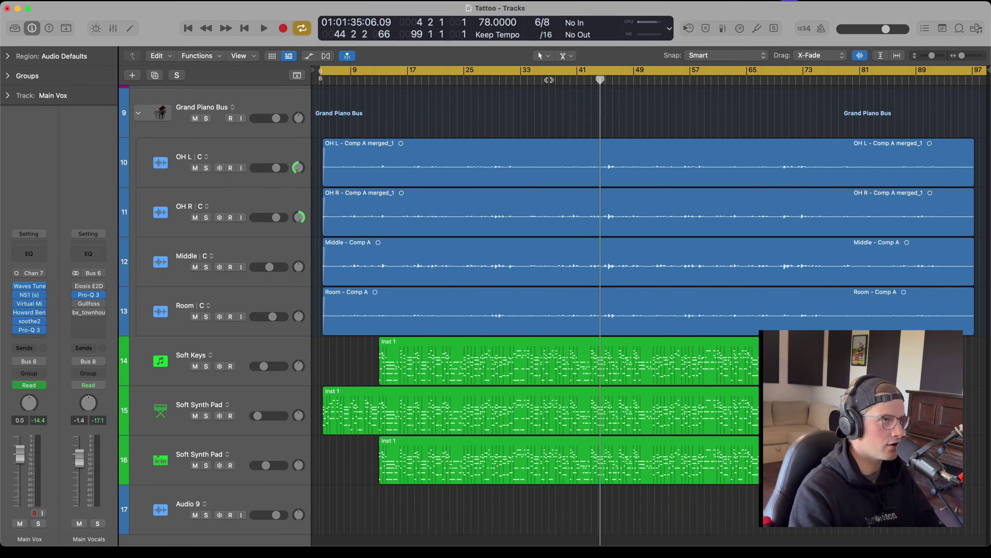
# Step: Play the Tattoo session from bar 37, jump to bar 43, stop, and return to OBS
pyautogui.click(549, 80)
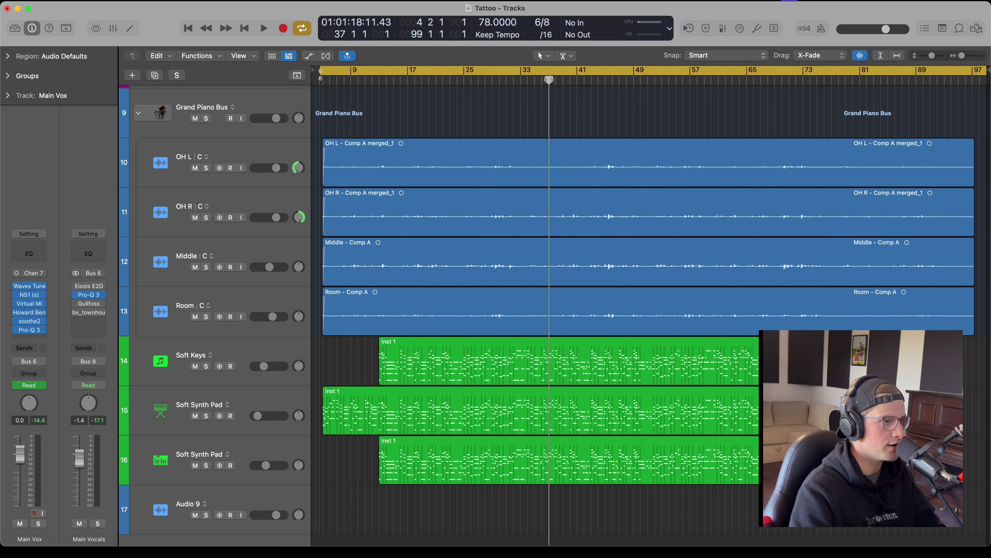
pyautogui.press('space')
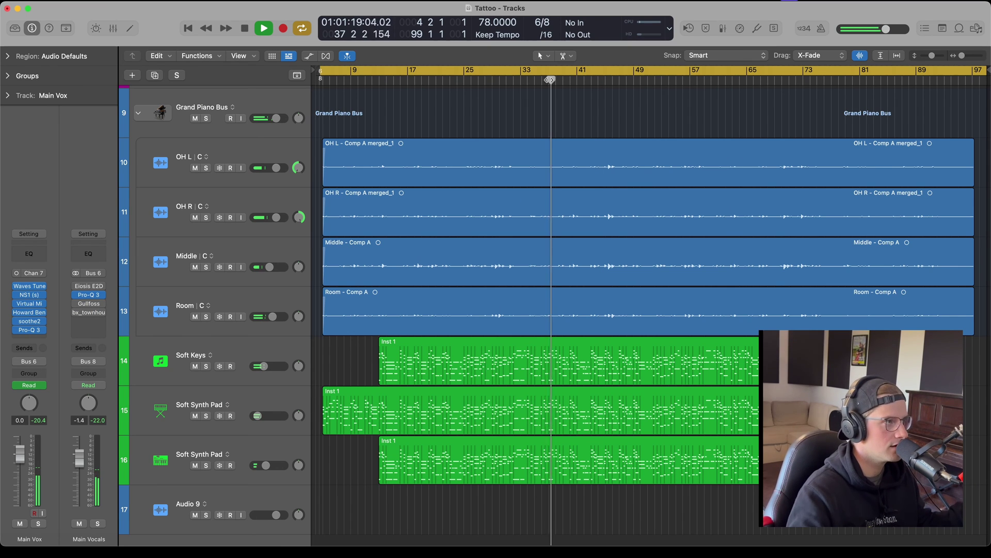
pyautogui.click(601, 80)
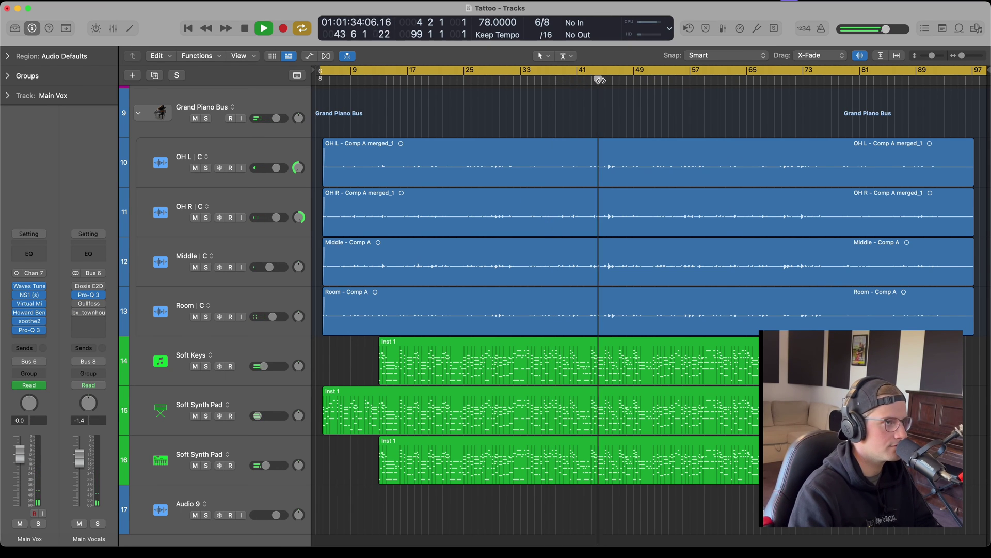
pyautogui.press('space')
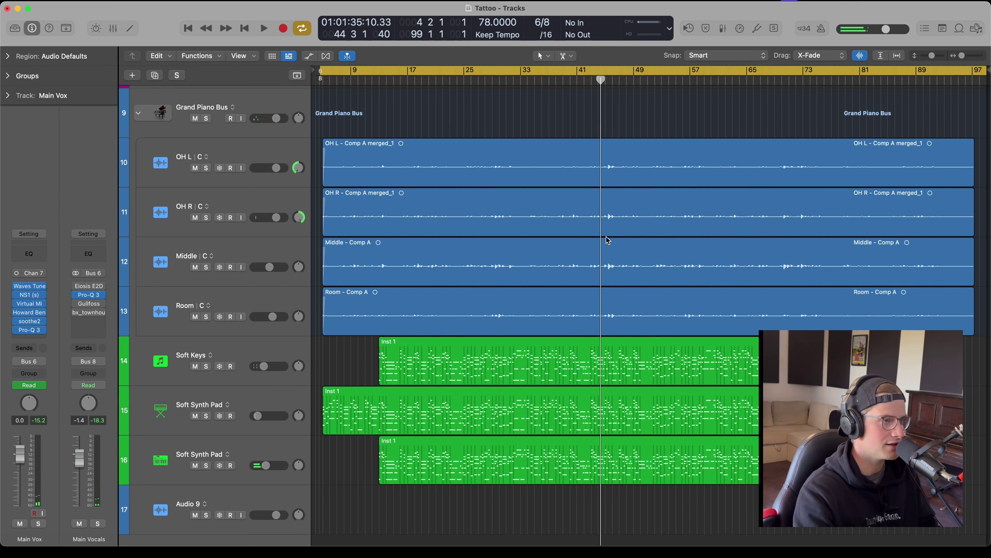
pyautogui.press('super+Tab')
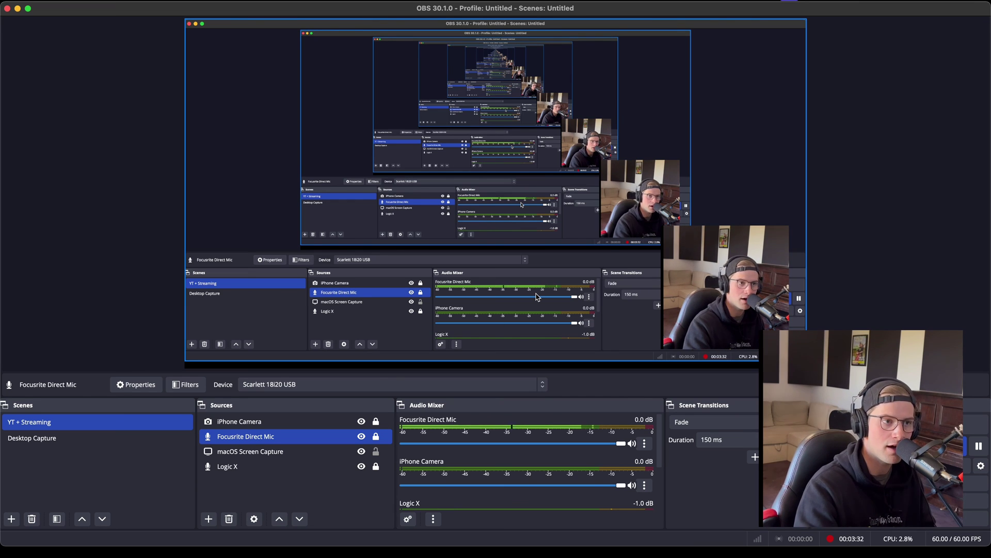
pyautogui.keyDown('super'); pyautogui.click(264, 421); pyautogui.keyUp('super')
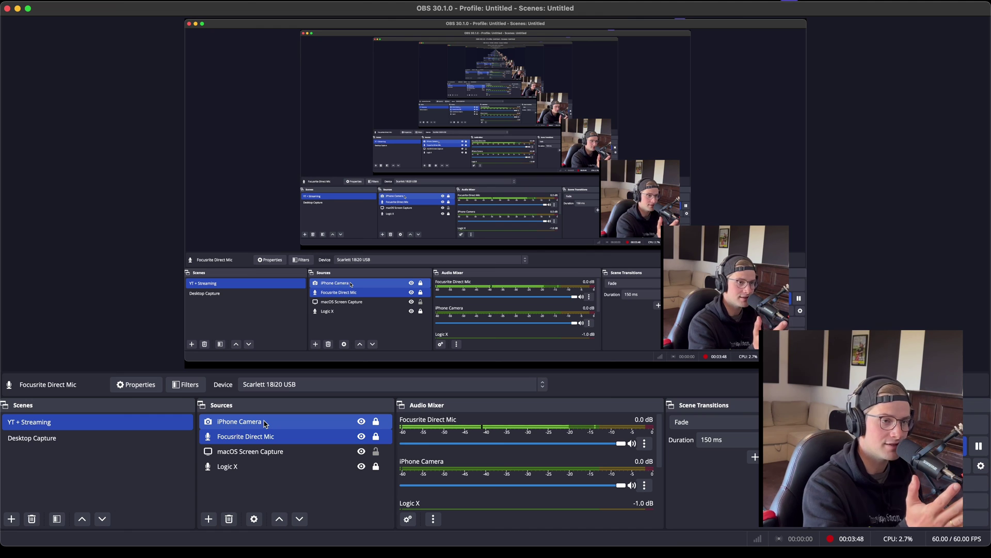
pyautogui.keyDown('super'); pyautogui.click(263, 421); pyautogui.keyUp('super')
pyautogui.keyDown('super'); pyautogui.click(251, 468); pyautogui.keyUp('super')
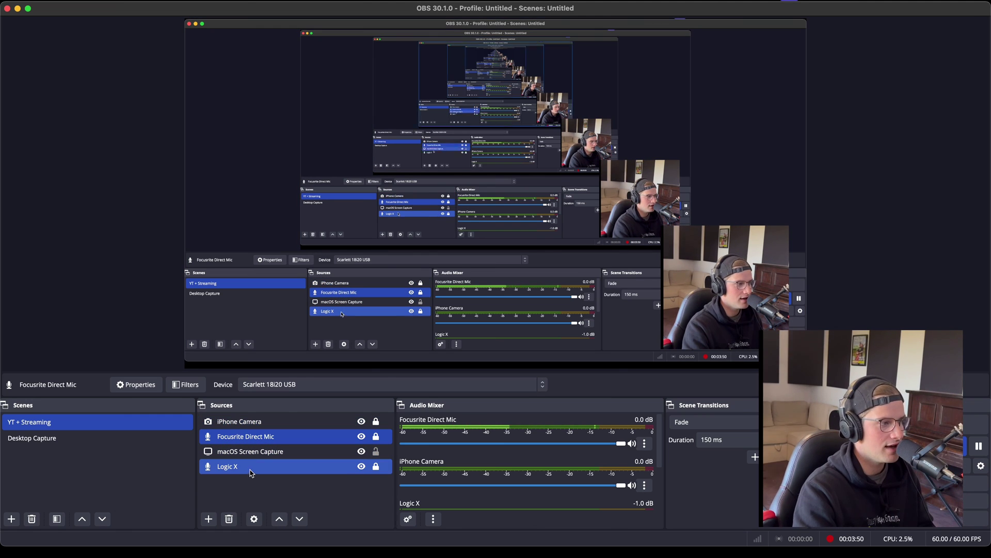
pyautogui.click(269, 468)
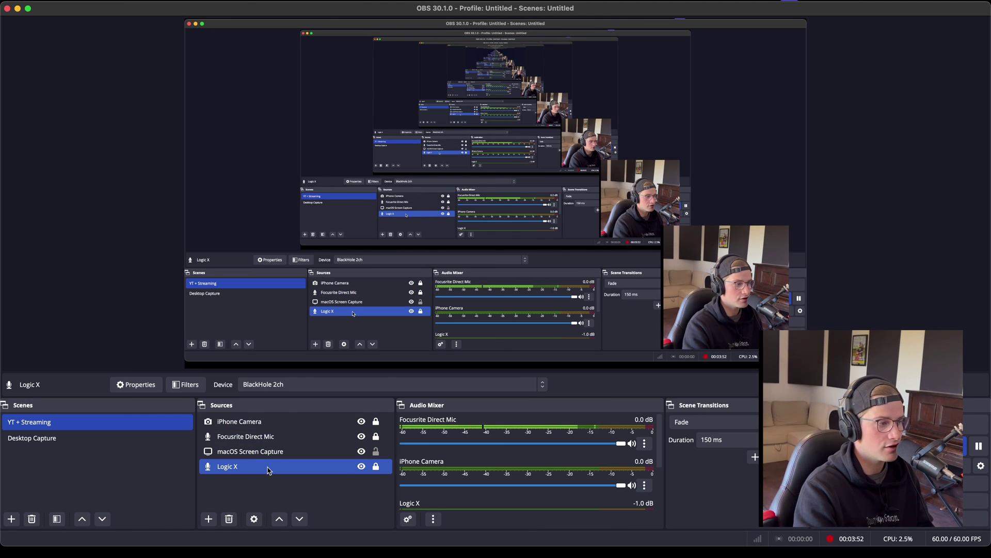
pyautogui.click(283, 488)
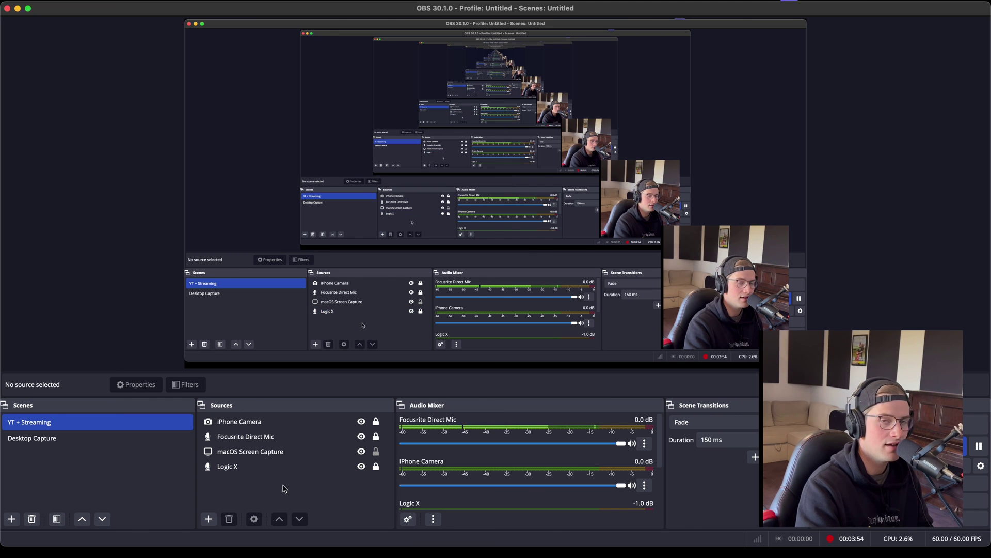